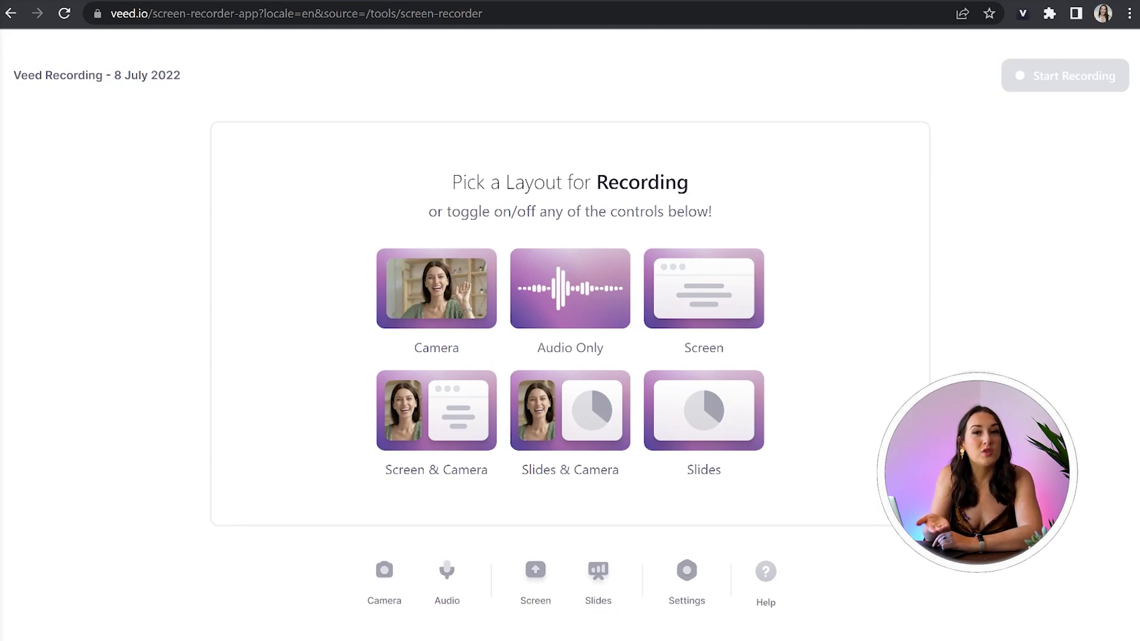
- Choose the Screen & Camera layout and share the VEED STUDIO - YouTube Chrome tab with audio
left_click(433, 452)
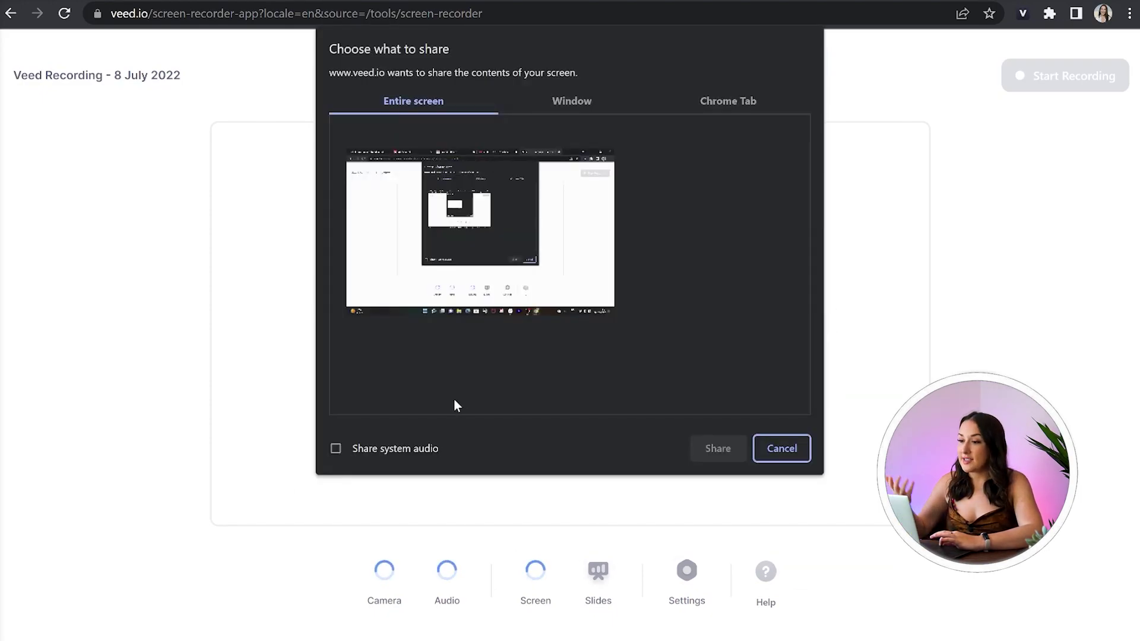
left_click(571, 99)
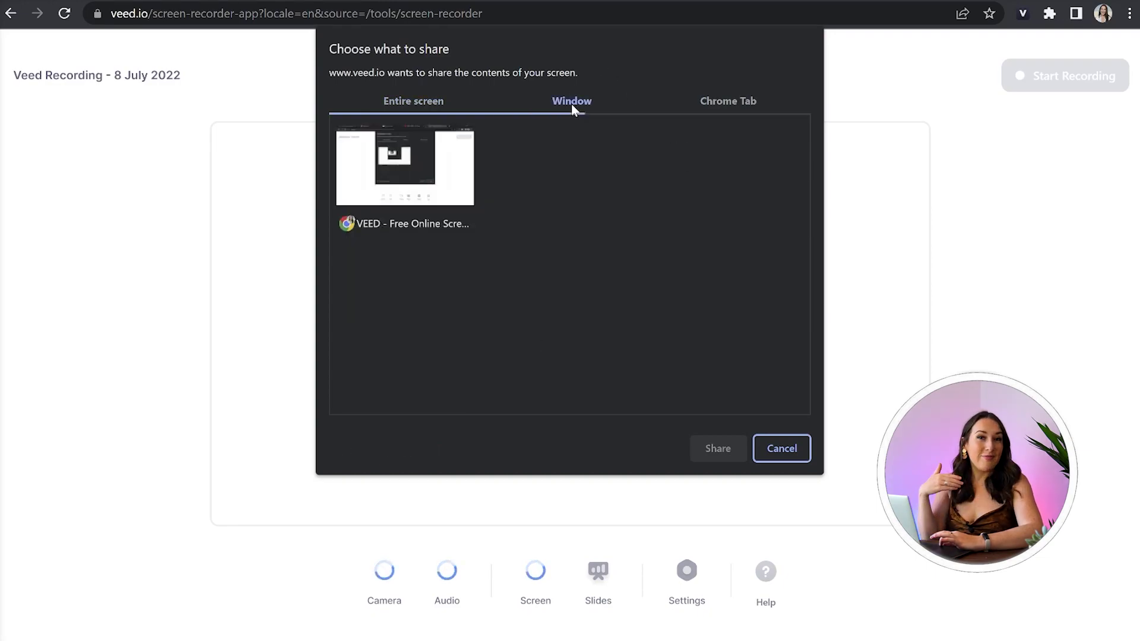
left_click(703, 101)
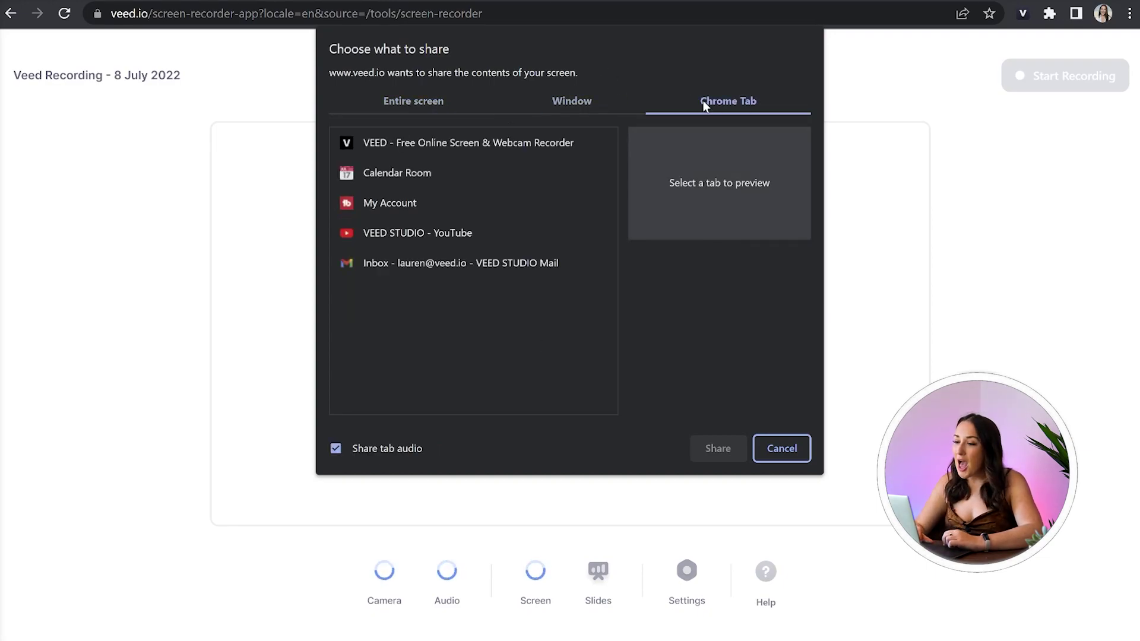
left_click(463, 235)
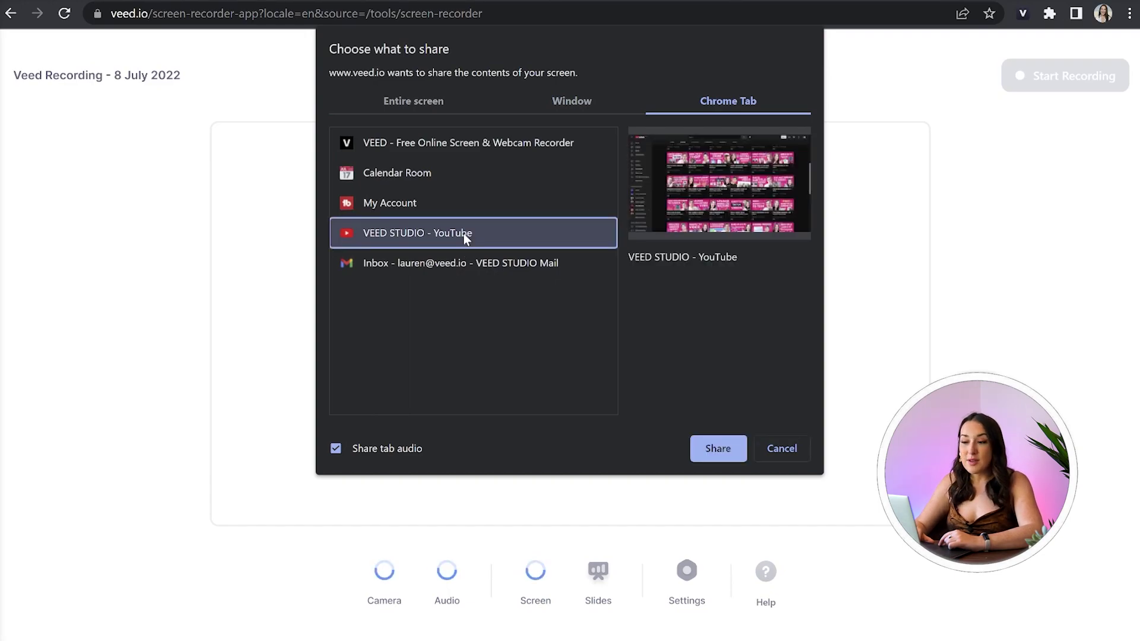
left_click(718, 450)
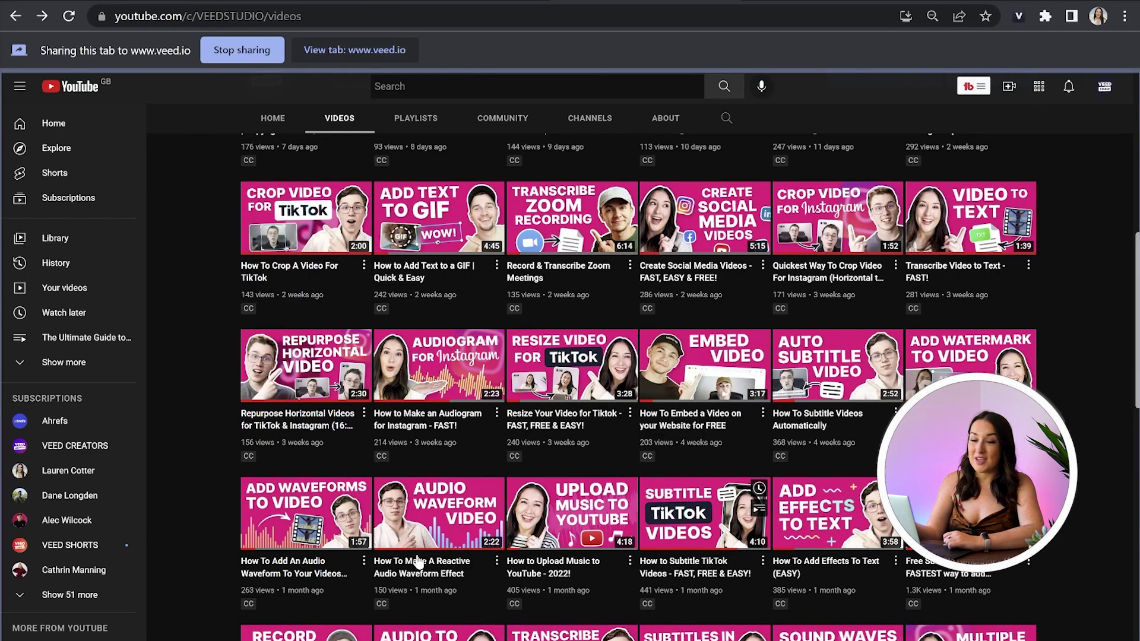
- Select the webcam as the recorder's camera in Settings, then switch to Slides mode
left_click(355, 50)
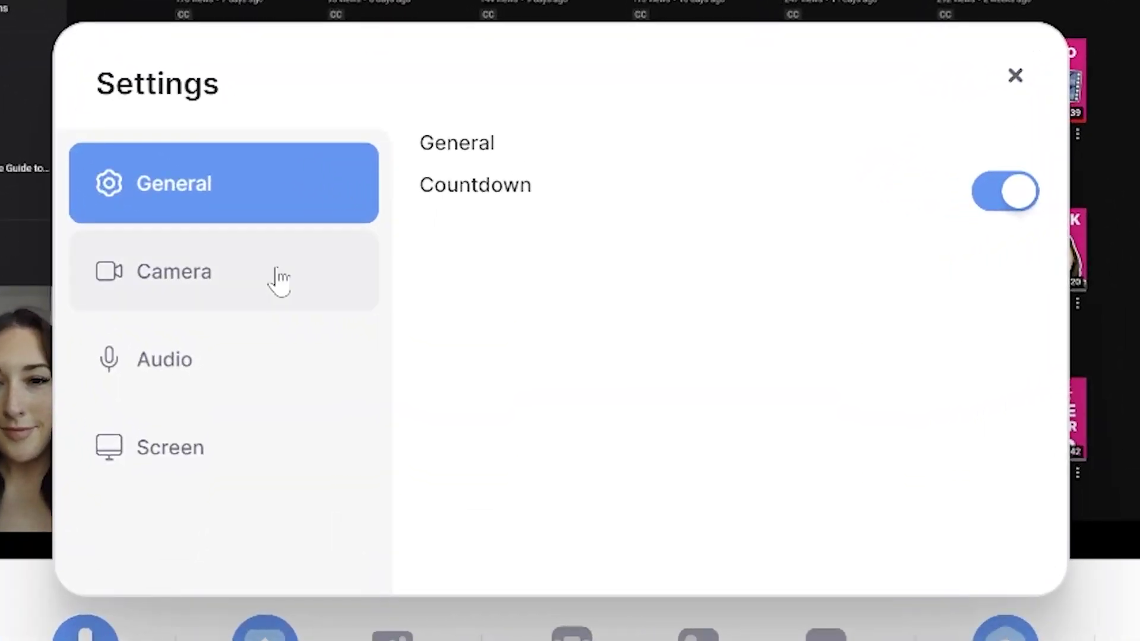
left_click(279, 279)
left_click(712, 236)
left_click(712, 237)
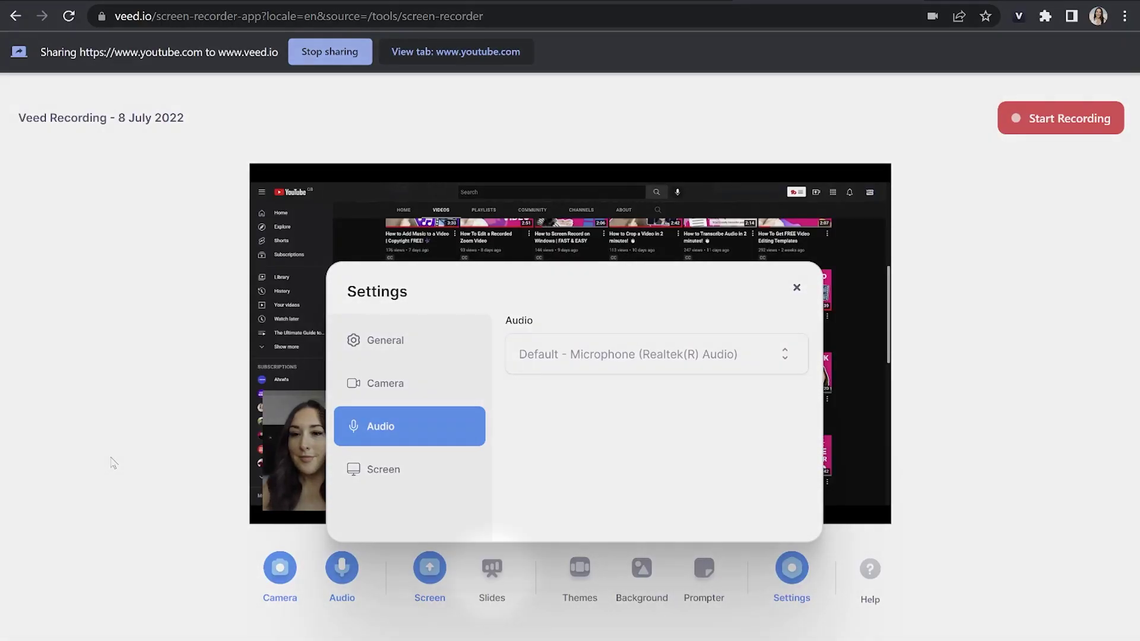
left_click(112, 461)
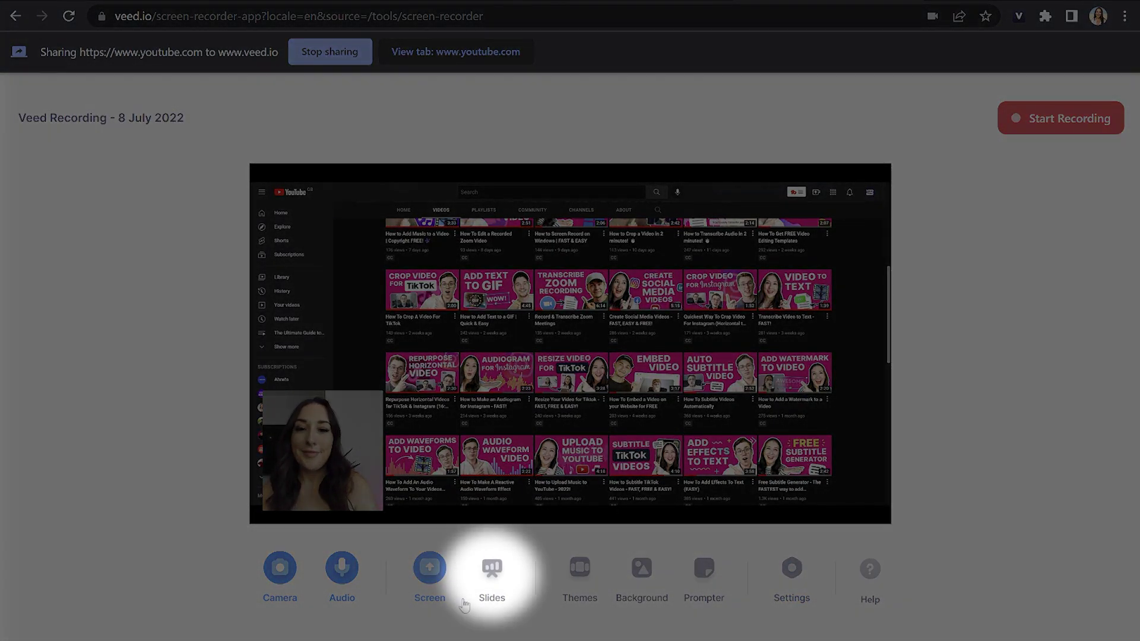
left_click(490, 590)
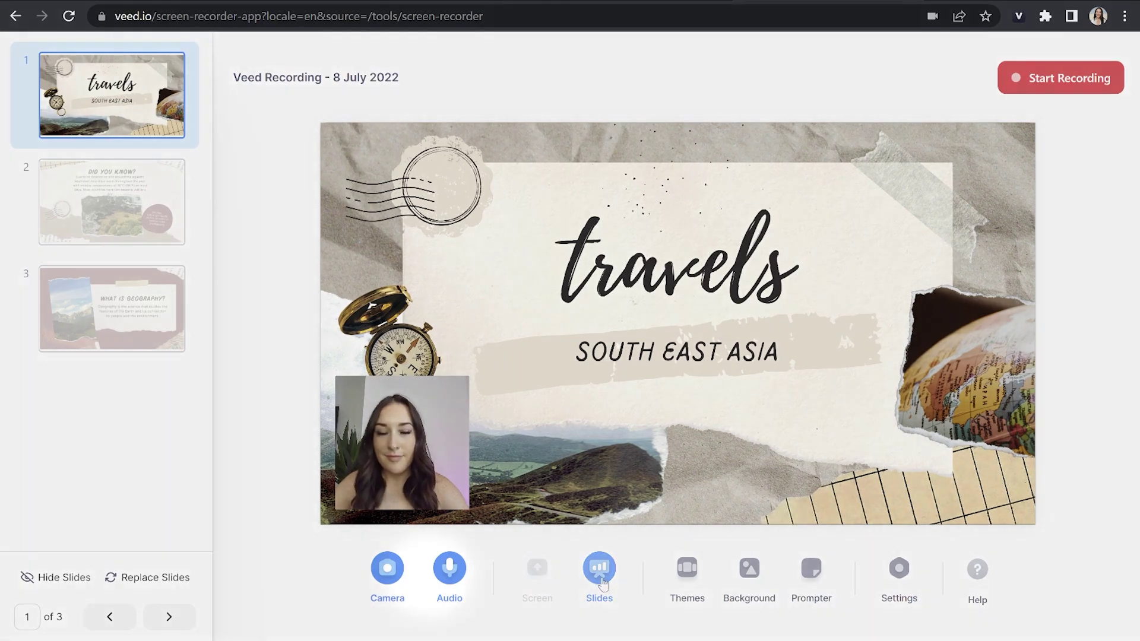
- Turn off Slides and share the VEED STUDIO - YouTube tab into the recording
left_click(582, 584)
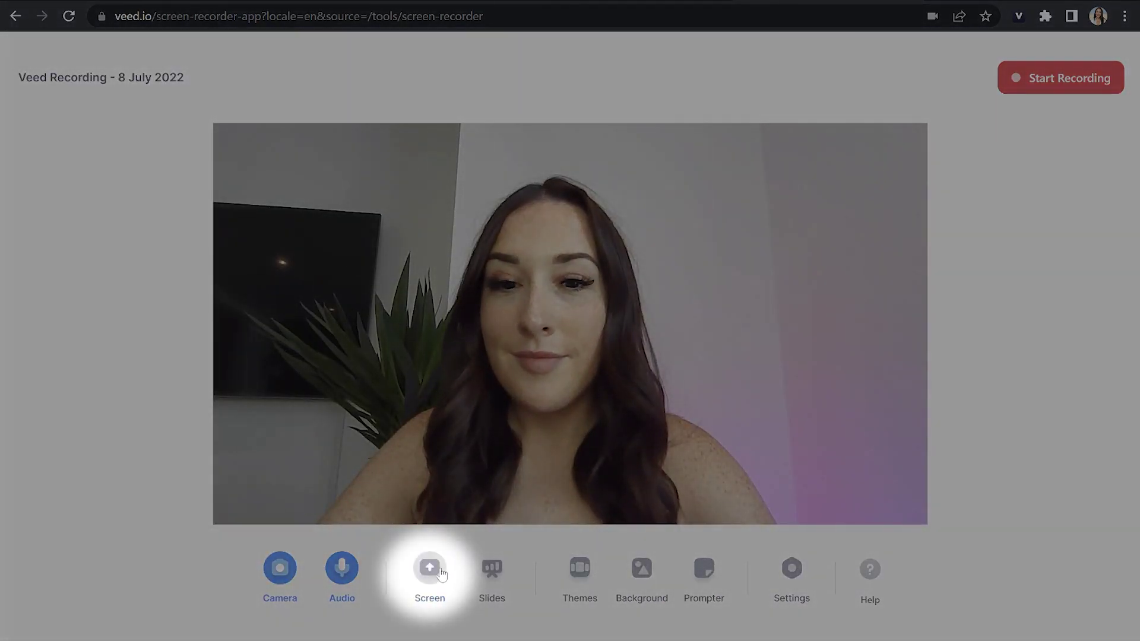
left_click(440, 574)
left_click(736, 105)
left_click(435, 176)
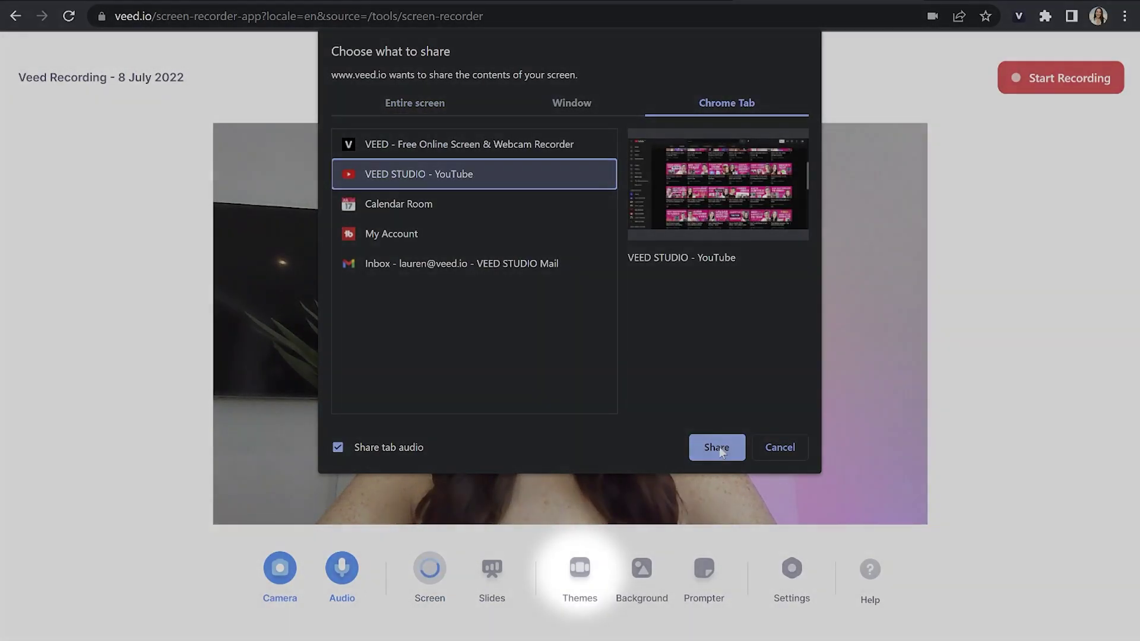
left_click(720, 449)
- Apply the Festive theme, then set the background to a solid red colour
left_click(579, 568)
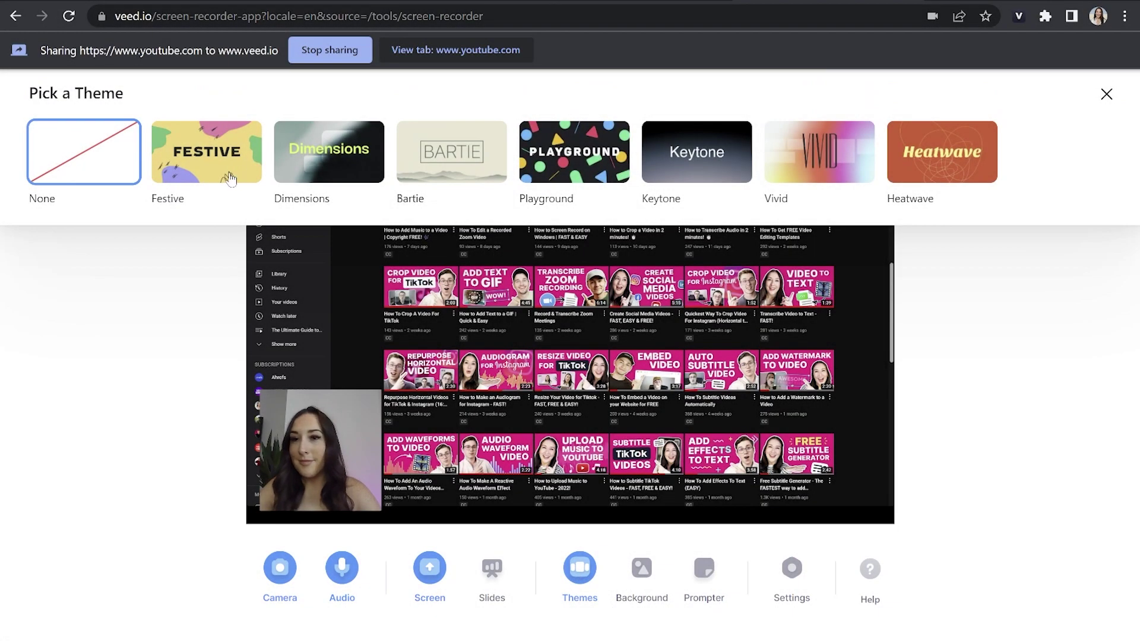
left_click(230, 178)
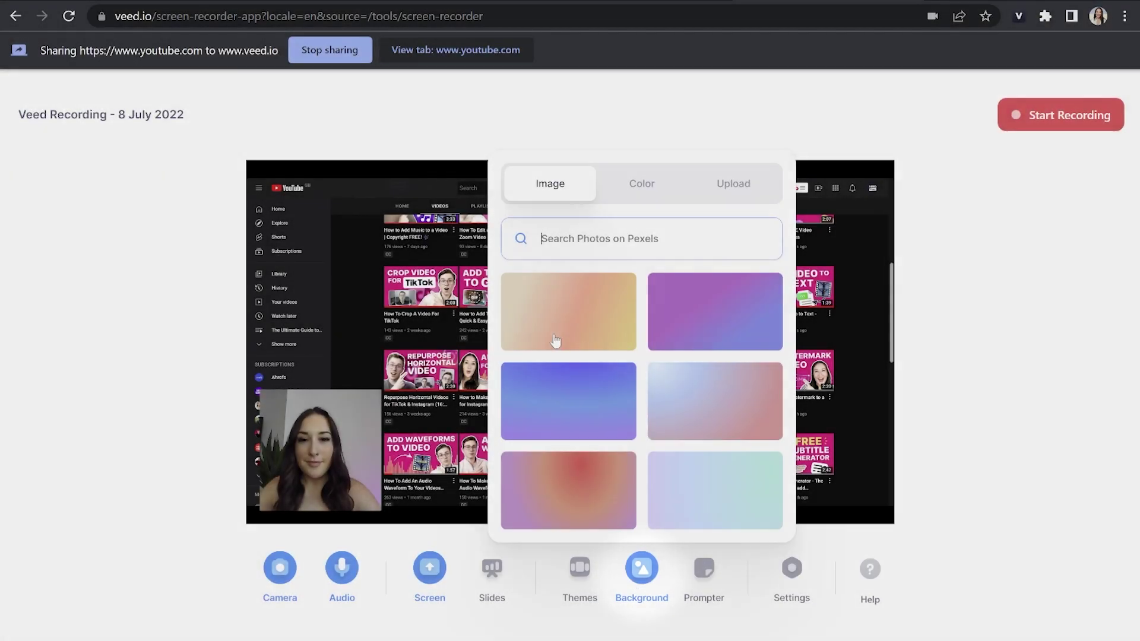
left_click(555, 340)
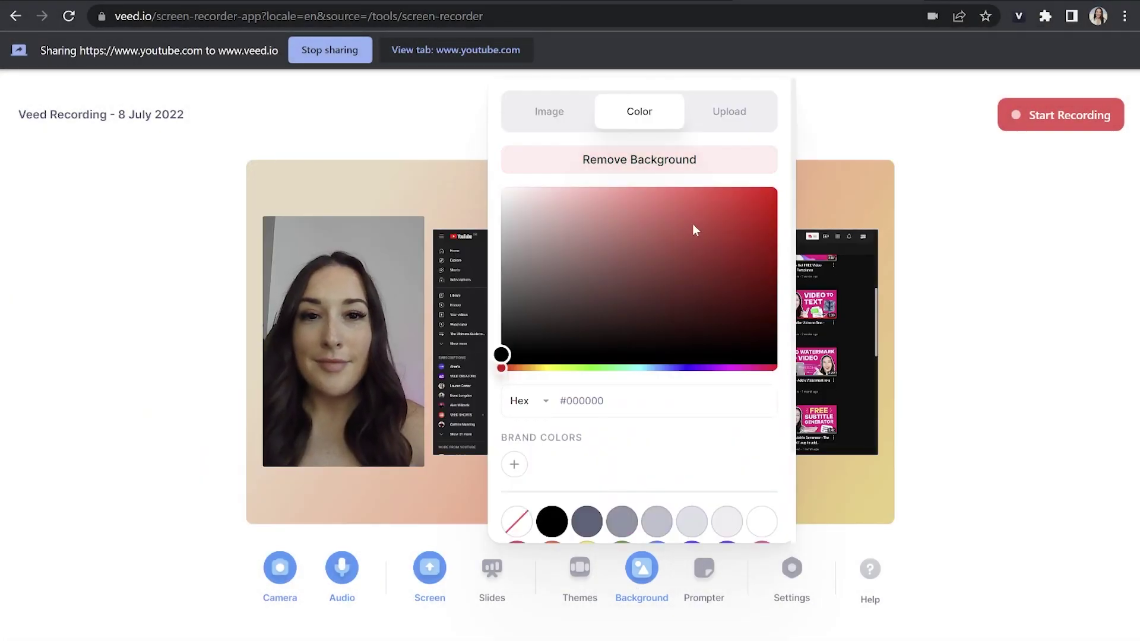
left_click(694, 226)
left_click(742, 116)
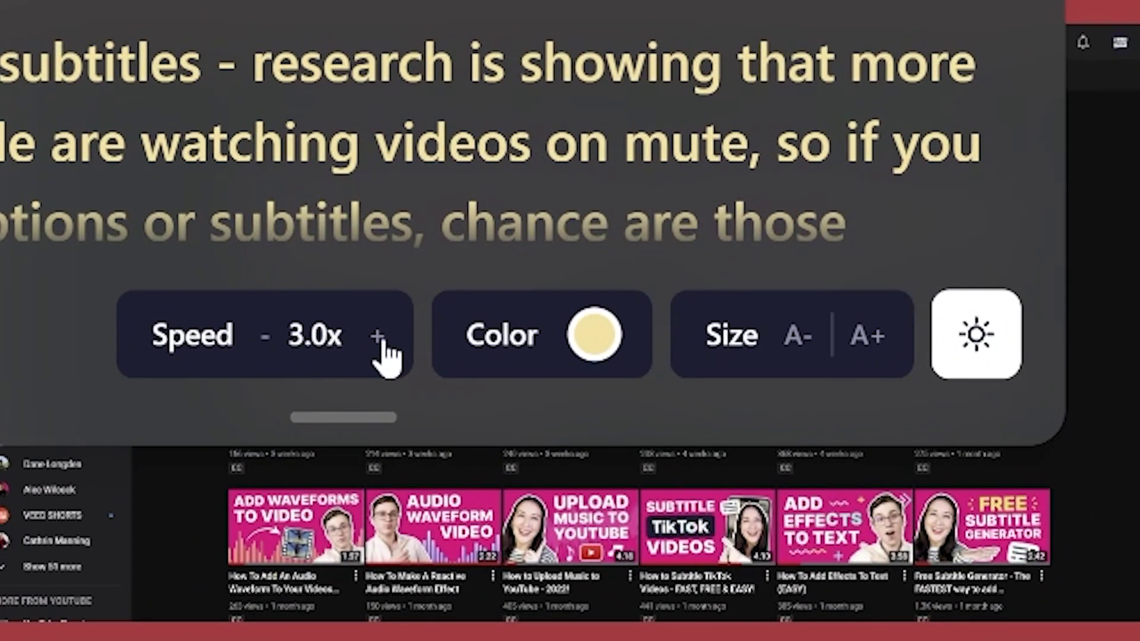
- Speed up the teleprompter, try its light and dark themes, and move it off-centre
left_click(377, 336)
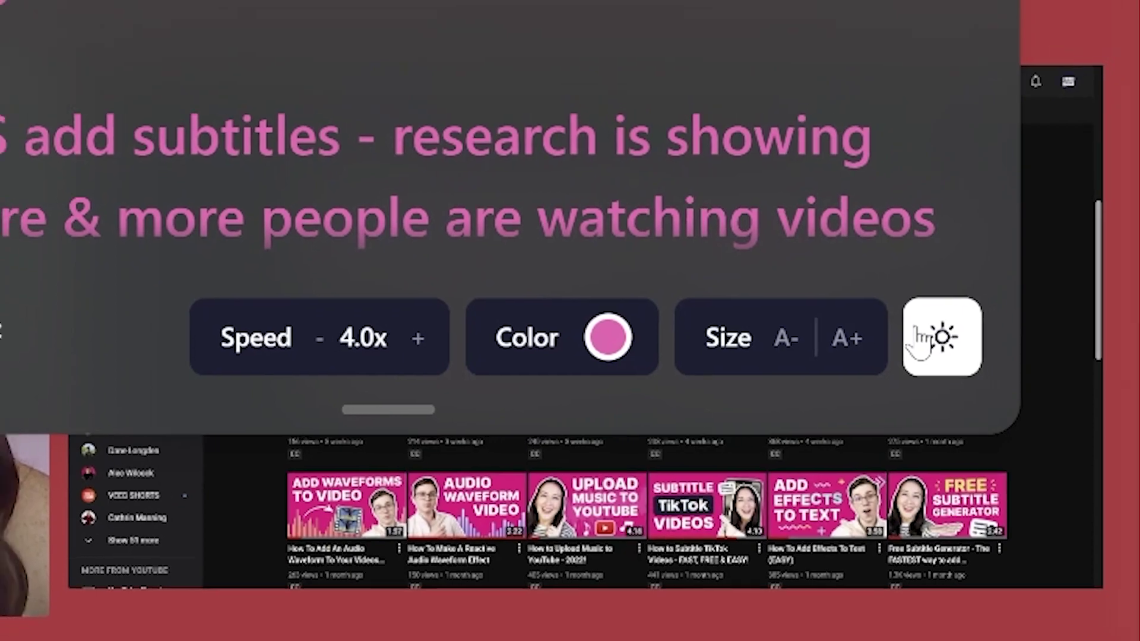
left_click(976, 333)
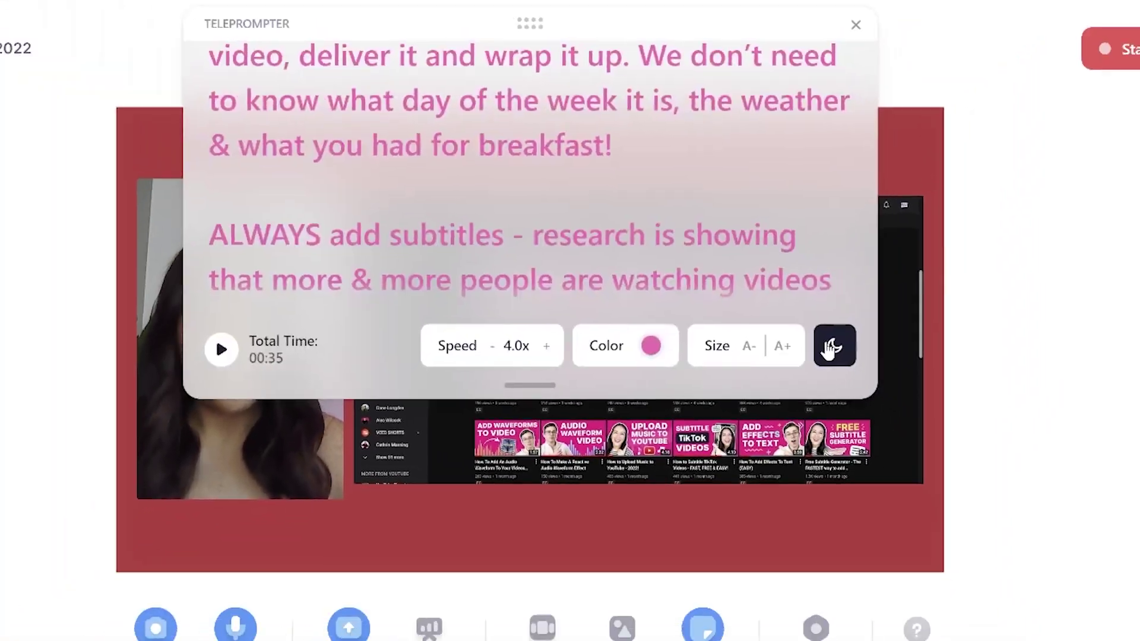
left_click(803, 348)
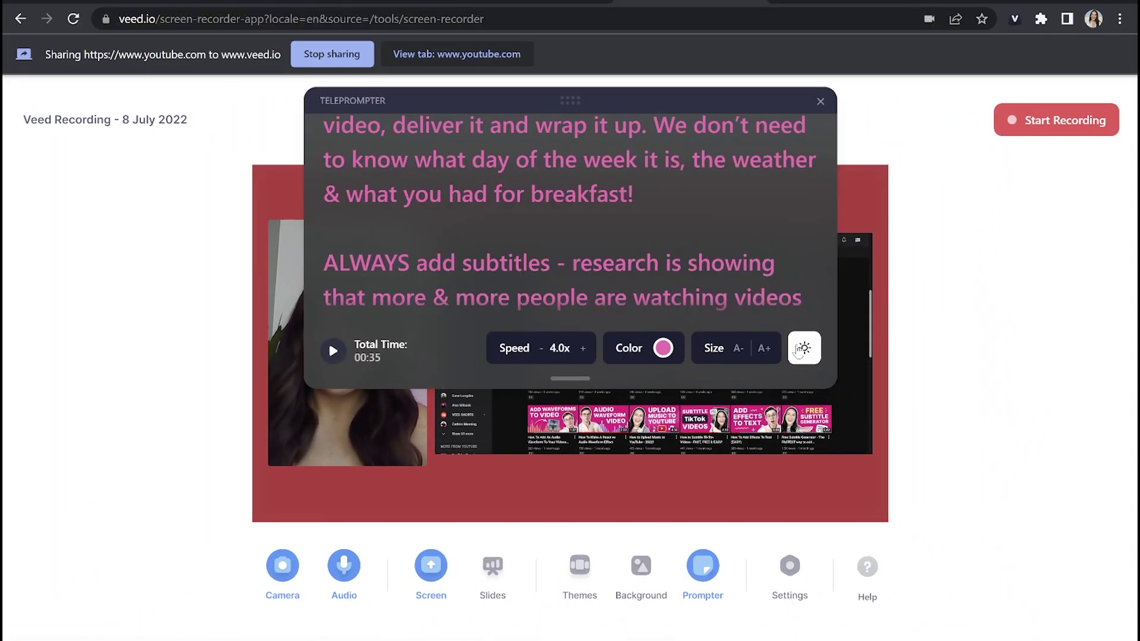
left_click_drag(623, 92, 857, 241)
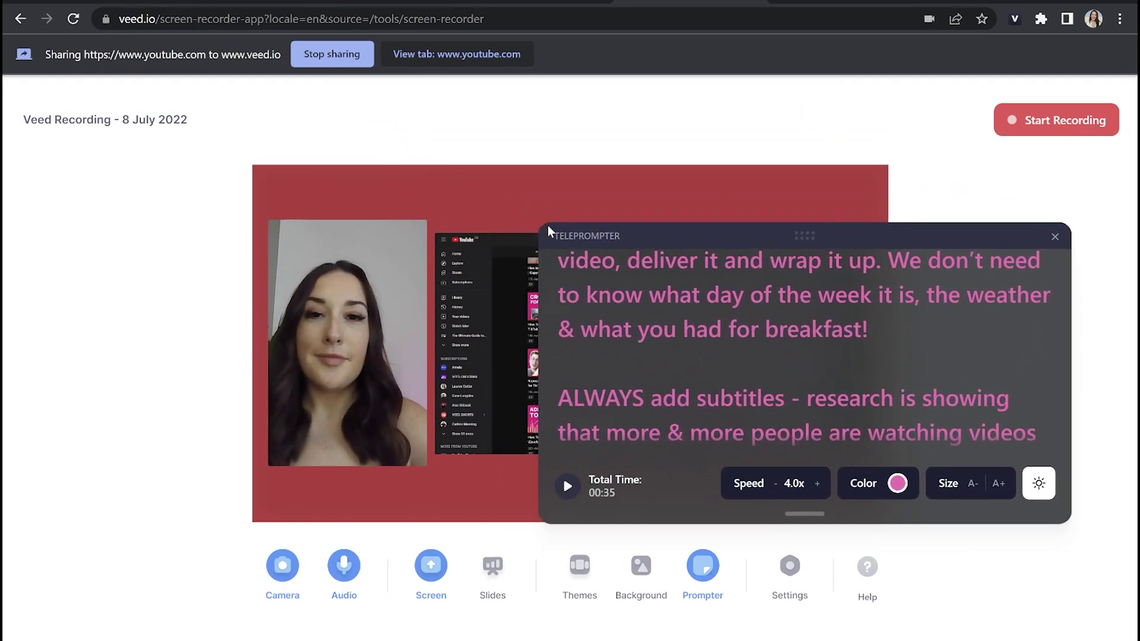
- Record a 46-second take, then swap the red background for a soft pink gradient
left_click(1040, 125)
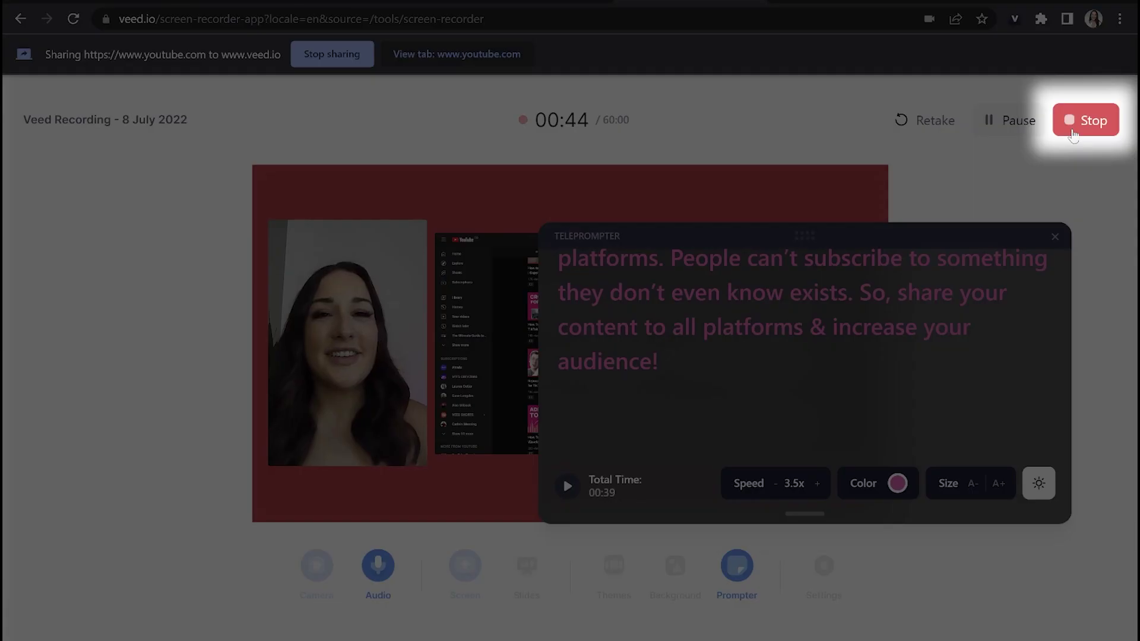
left_click(1072, 131)
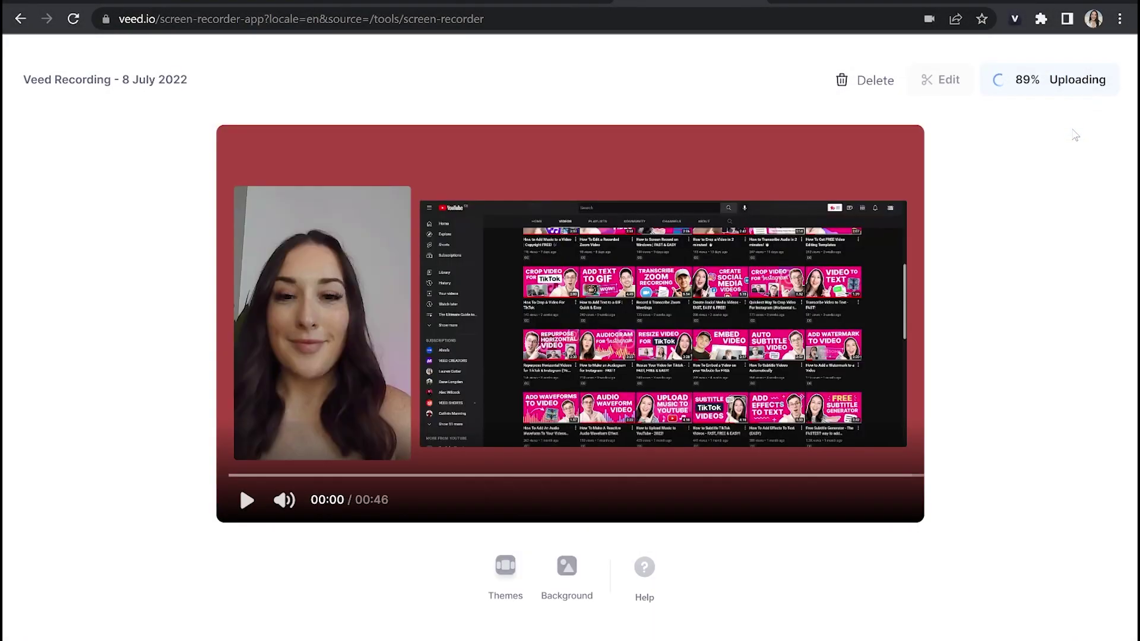
left_click(567, 566)
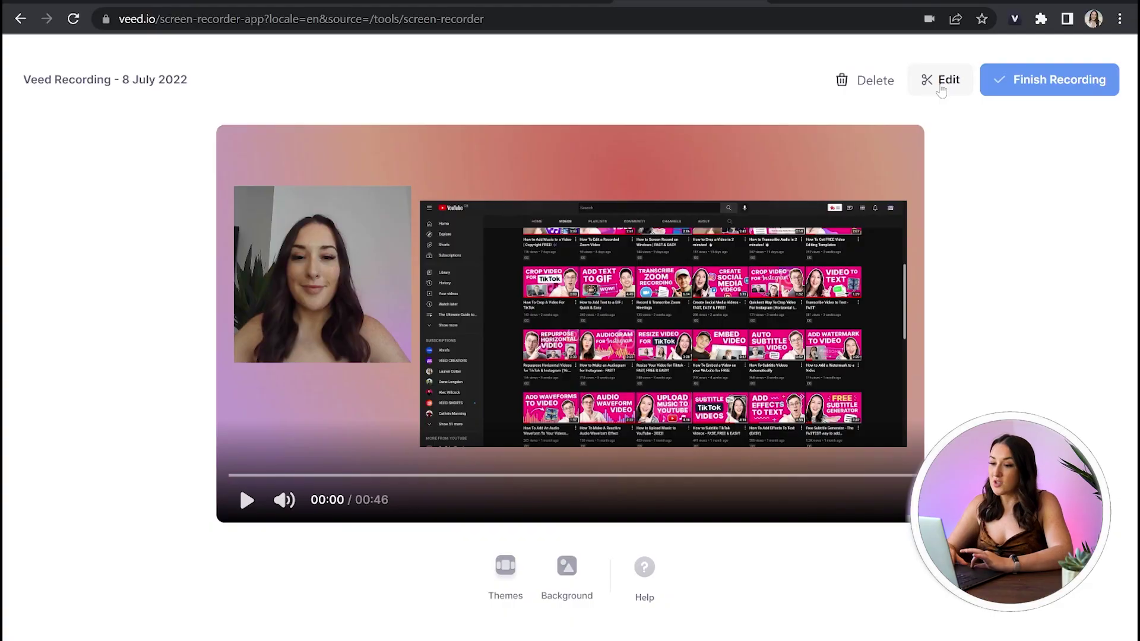
- In the editor, enlarge the webcam clip at lower left and round it into a circle (radius 100)
left_click(941, 85)
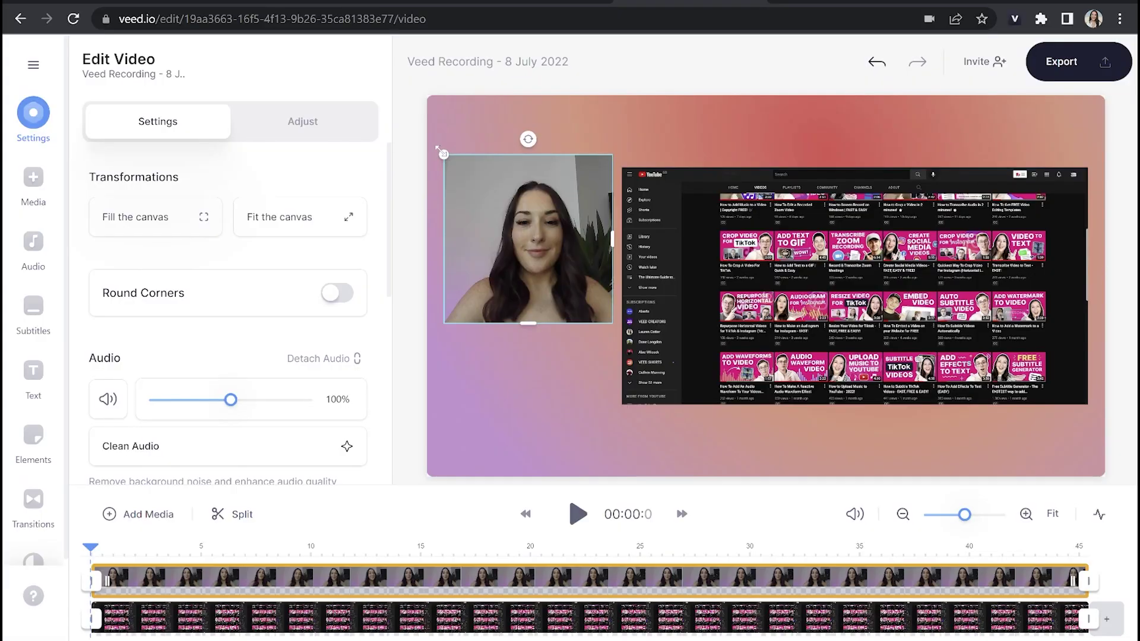
left_click_drag(439, 152, 433, 145)
left_click_drag(511, 240, 540, 339)
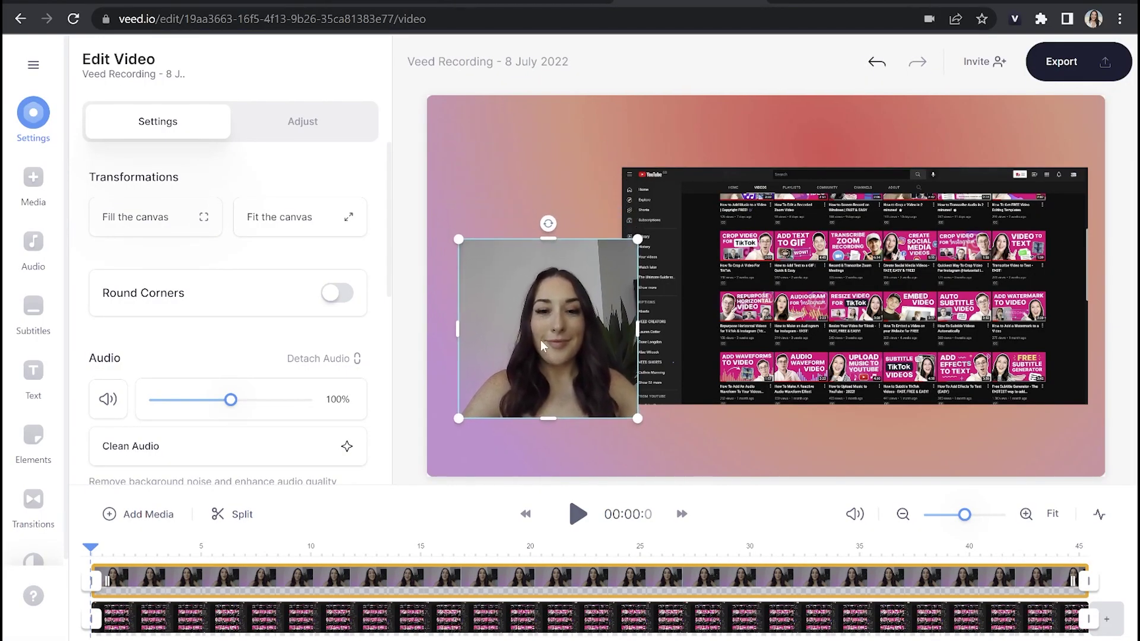
left_click_drag(635, 239, 656, 219)
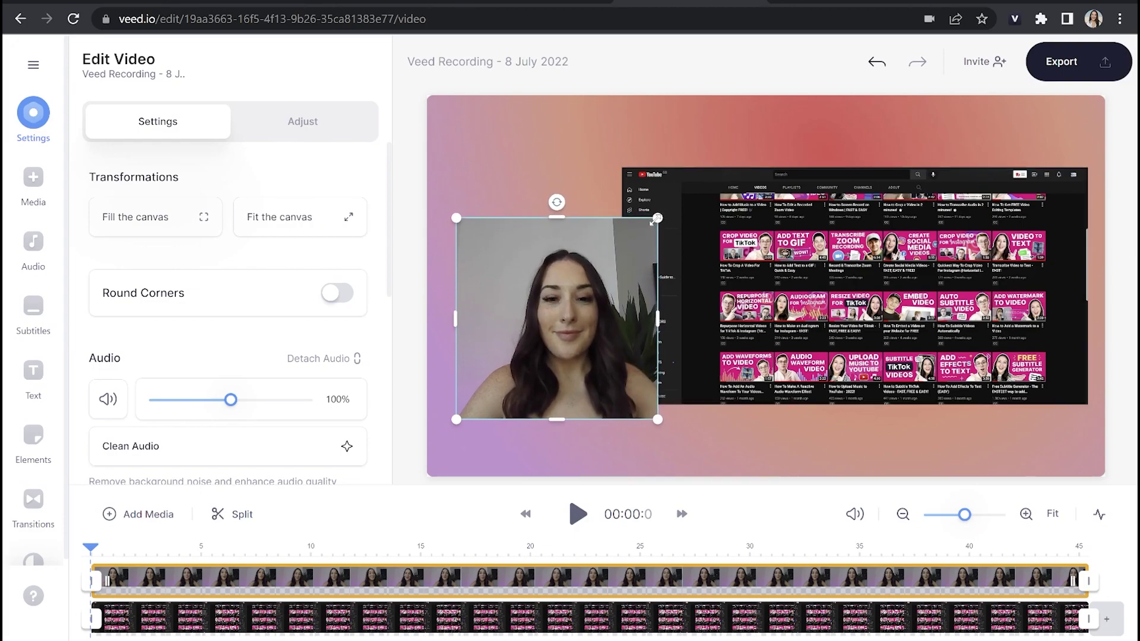
left_click(336, 293)
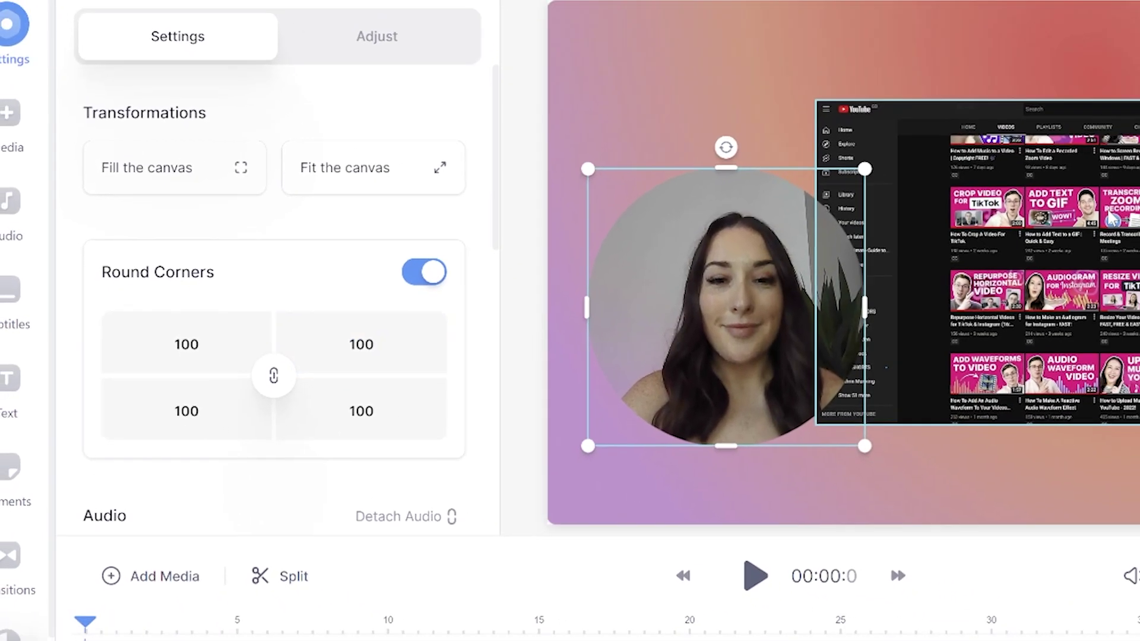
- Enlarge the YouTube screen recording across the upper right of the canvas
left_click(766, 223)
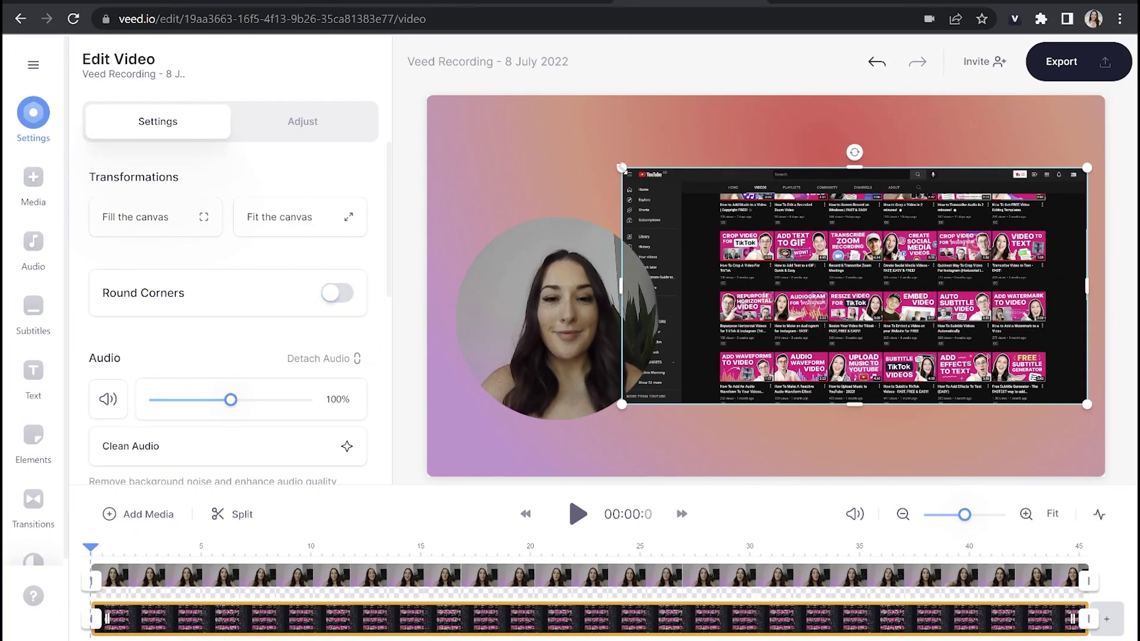
left_click_drag(621, 168, 545, 118)
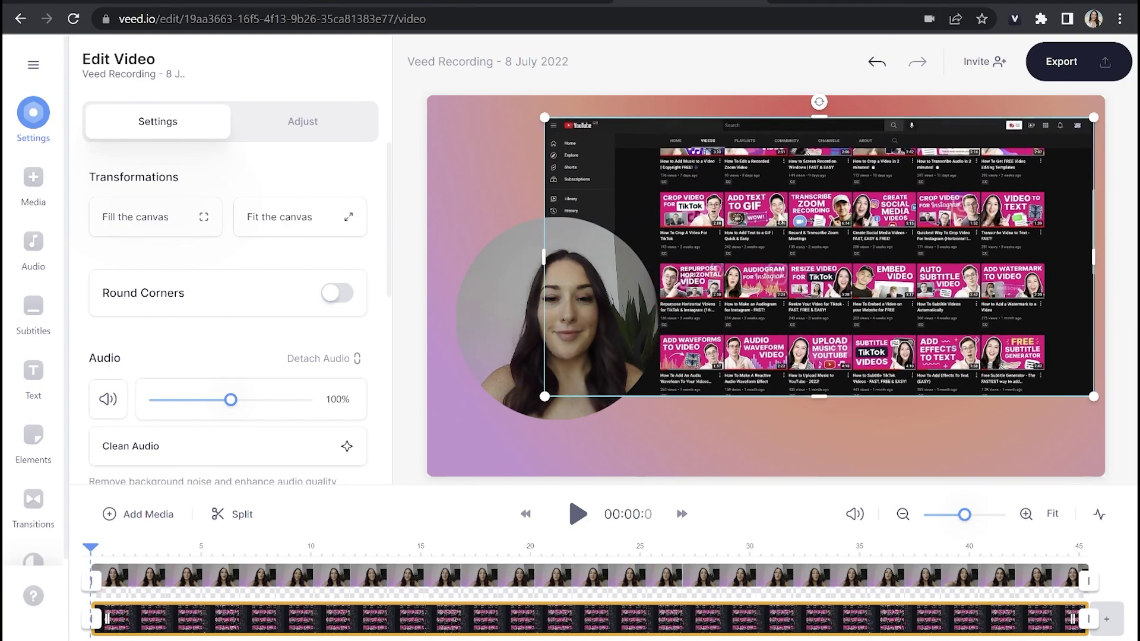
left_click_drag(545, 325, 494, 379)
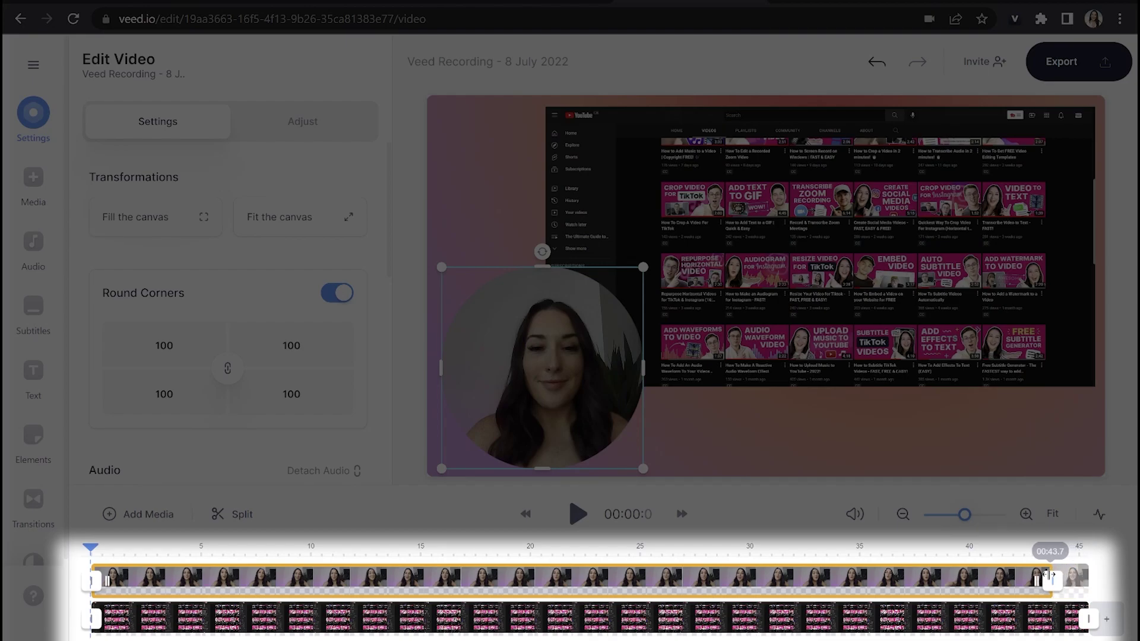
left_click(1075, 605)
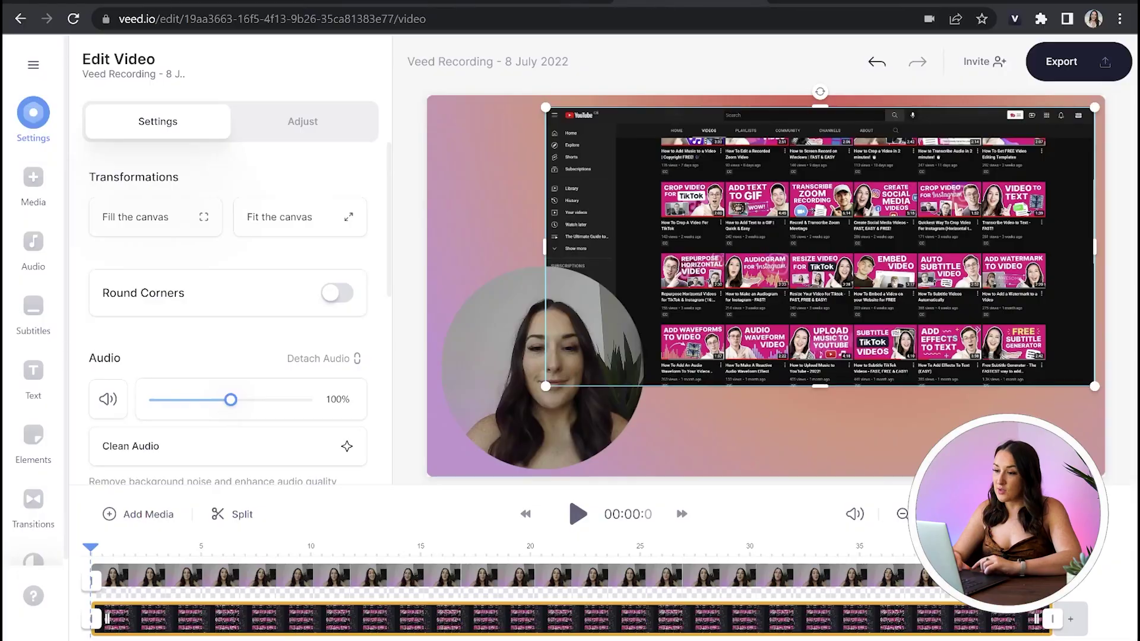
- Generate English auto subtitles for the video
left_click(38, 317)
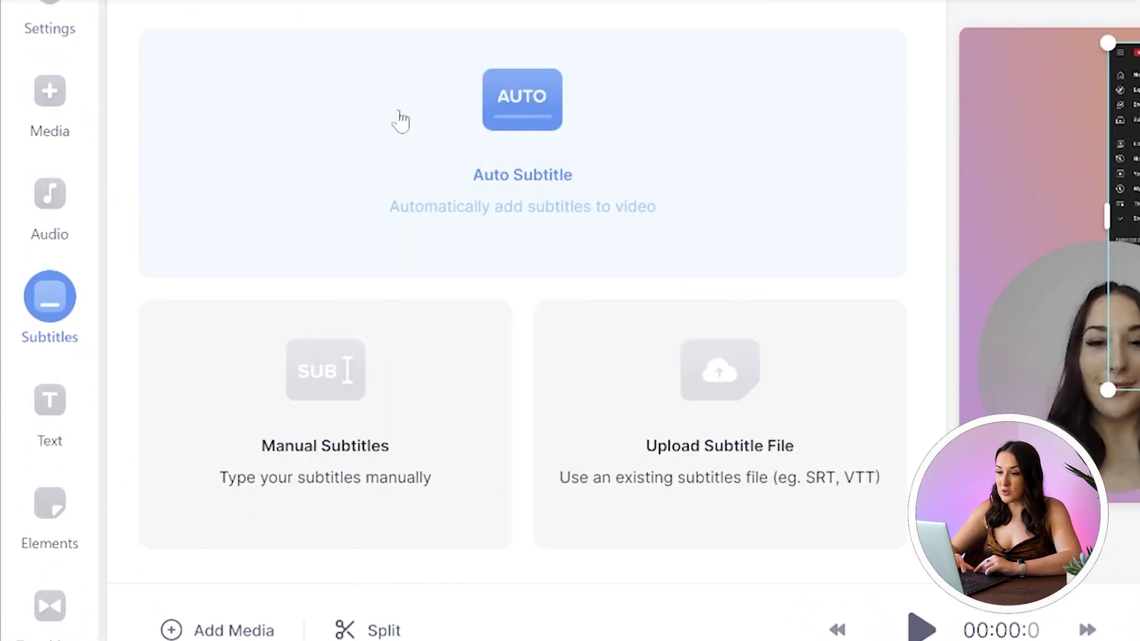
left_click(400, 114)
left_click(354, 305)
left_click(355, 306)
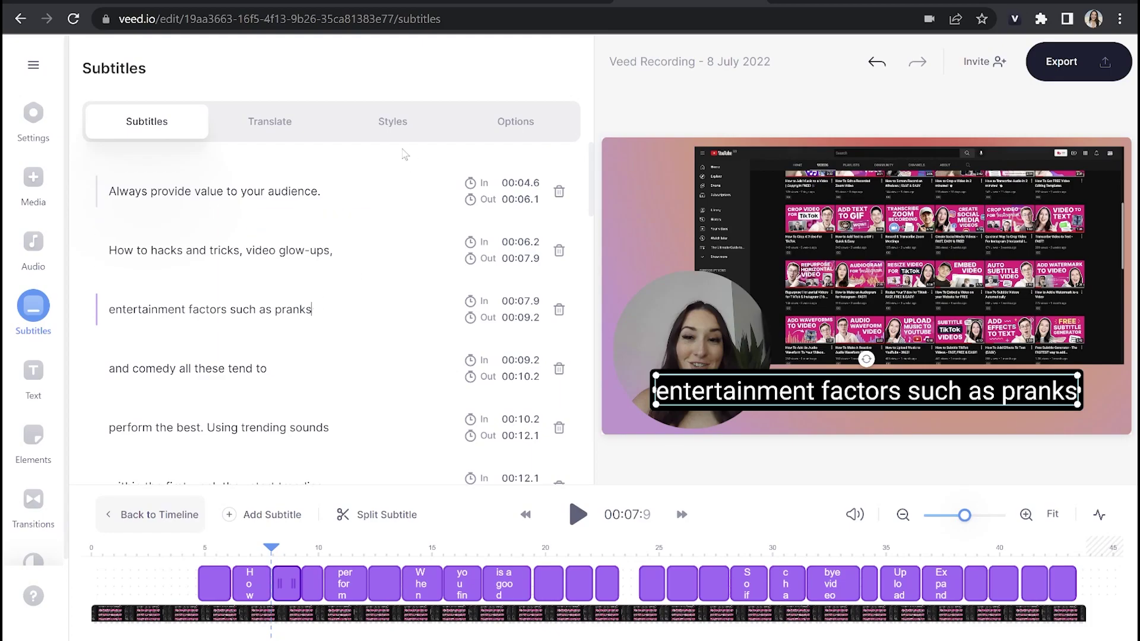
- Style the subtitles in Anton font with white text on a background effect
left_click(393, 129)
left_click(328, 215)
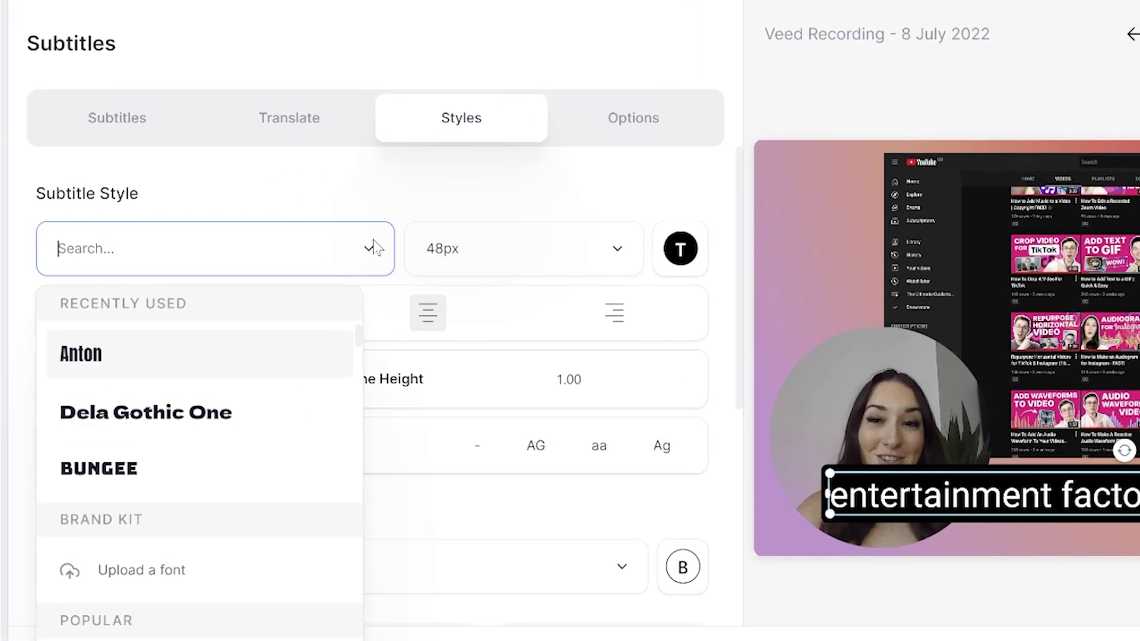
left_click(279, 373)
left_click(510, 249)
left_click(681, 259)
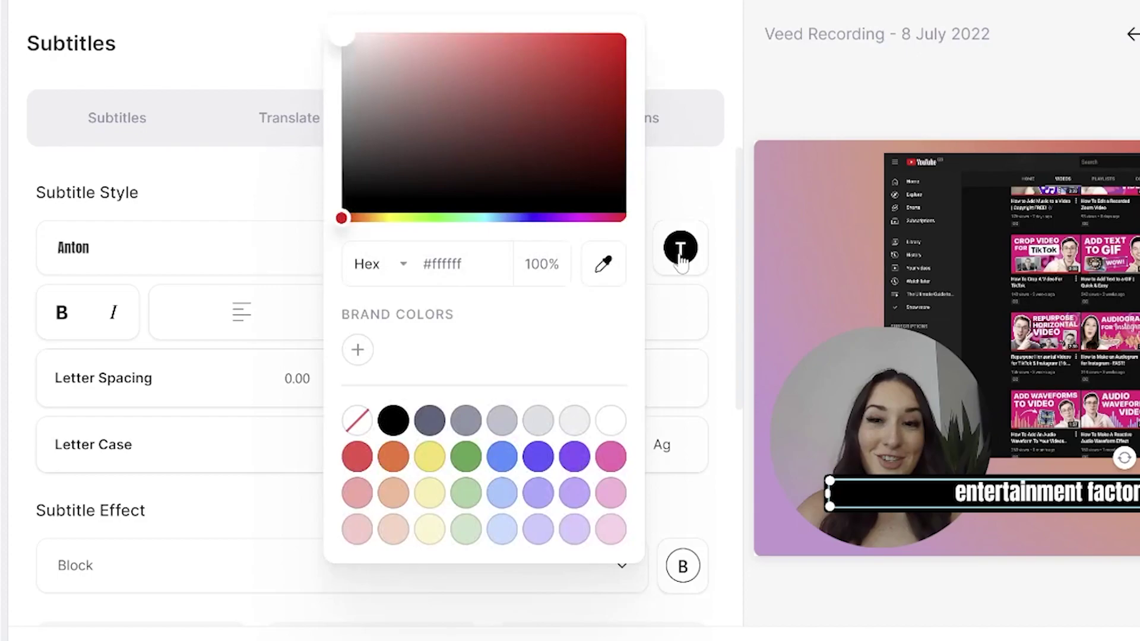
left_click(680, 256)
scroll(529, 446, "down", 7)
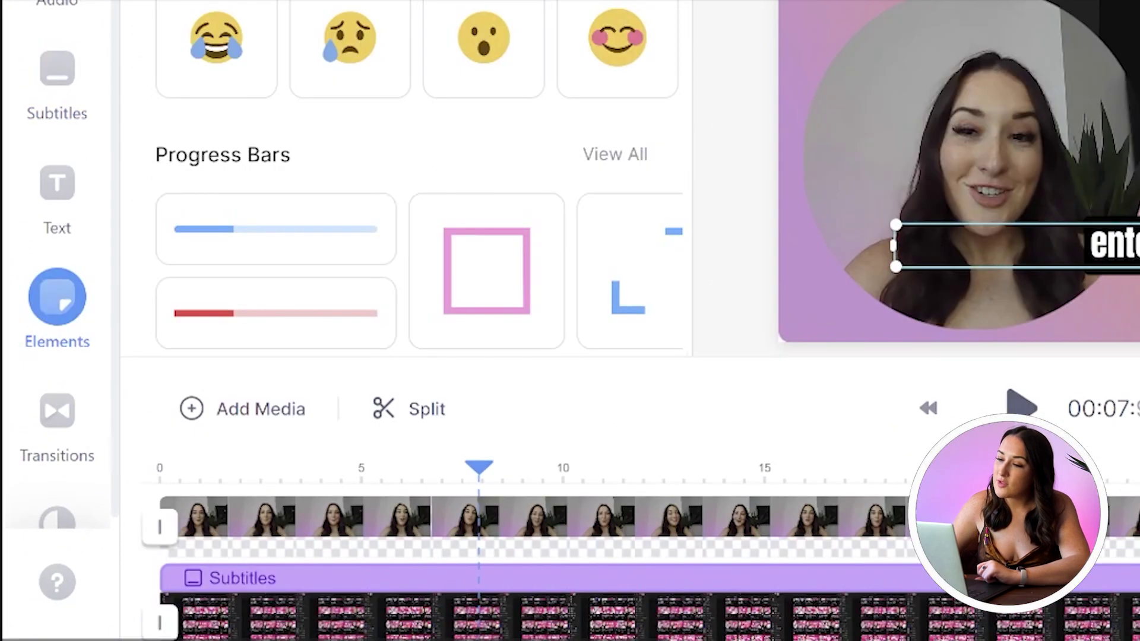
- Add the OMG! callout sticker over the screen recording
left_click(359, 222)
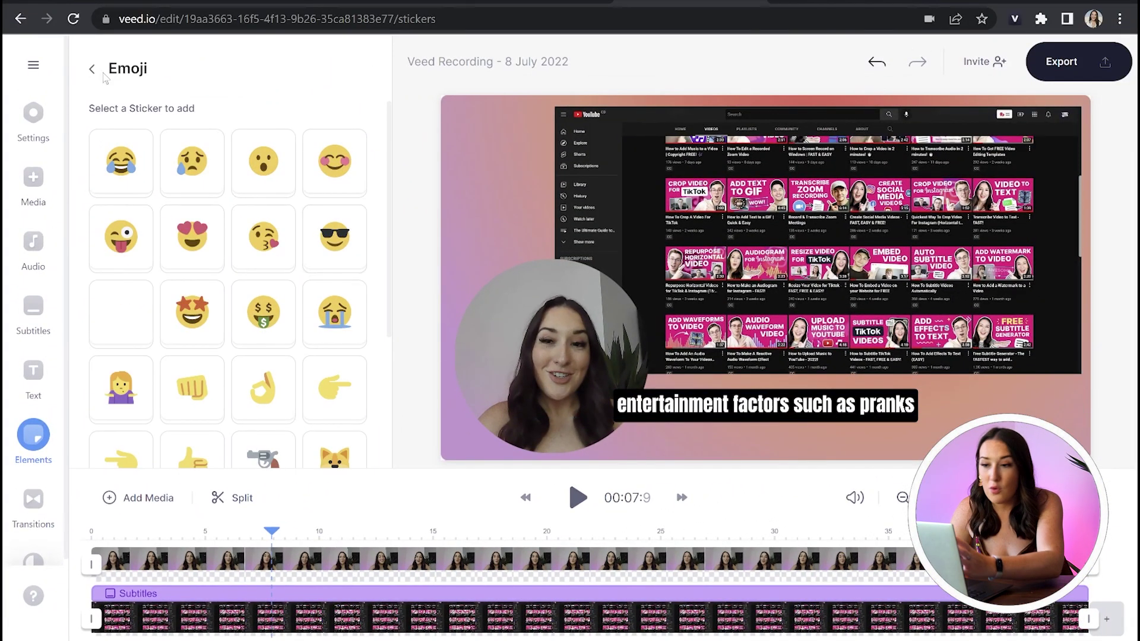
left_click(98, 71)
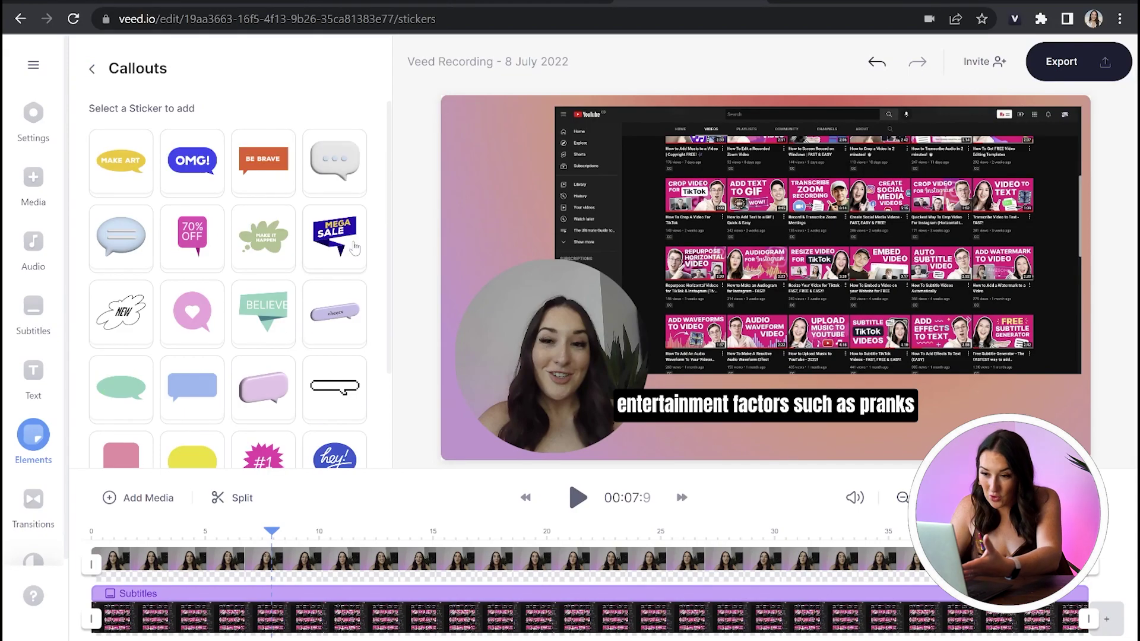
left_click(191, 161)
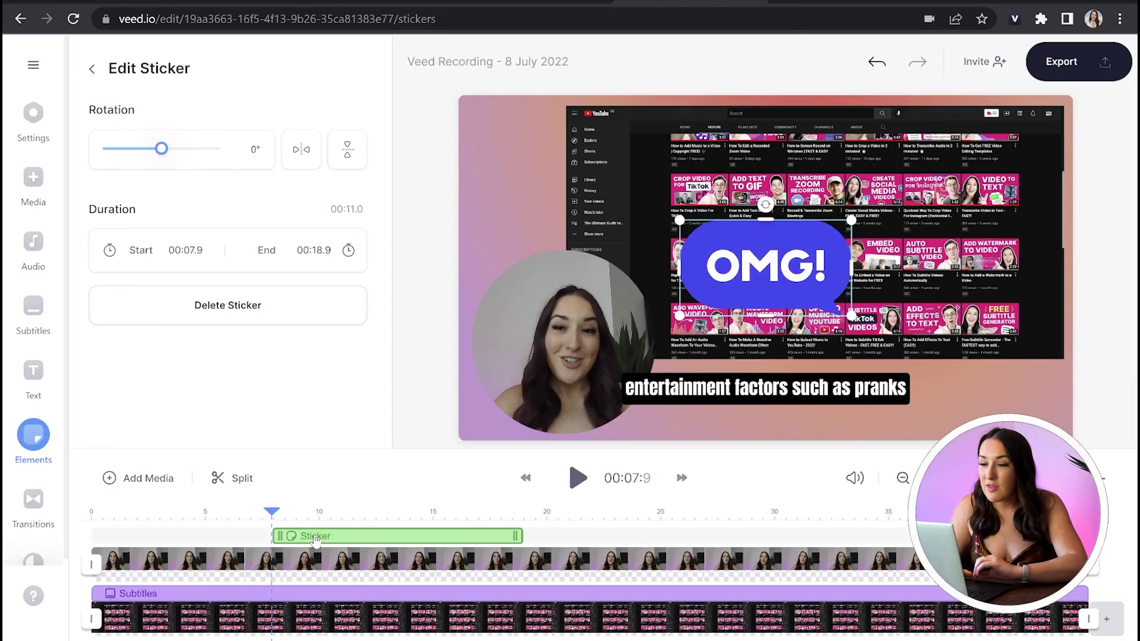
- Time the OMG! sticker to run from 00:09.5 to 00:11.5 on the timeline
left_click_drag(316, 536, 351, 536)
left_click(324, 512)
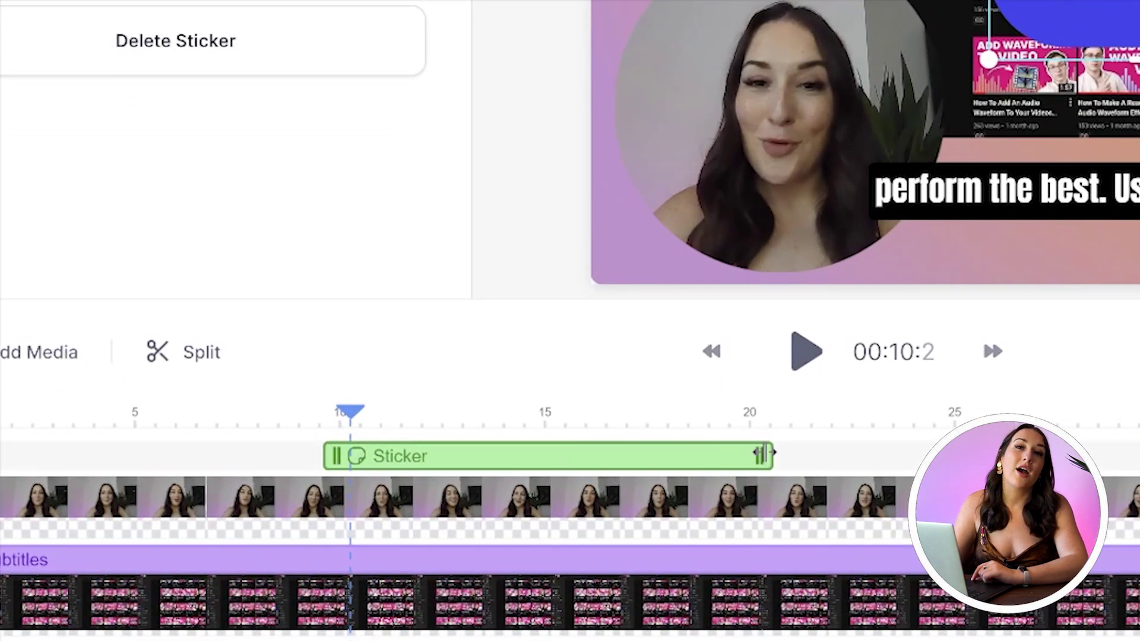
left_click_drag(709, 475, 364, 448)
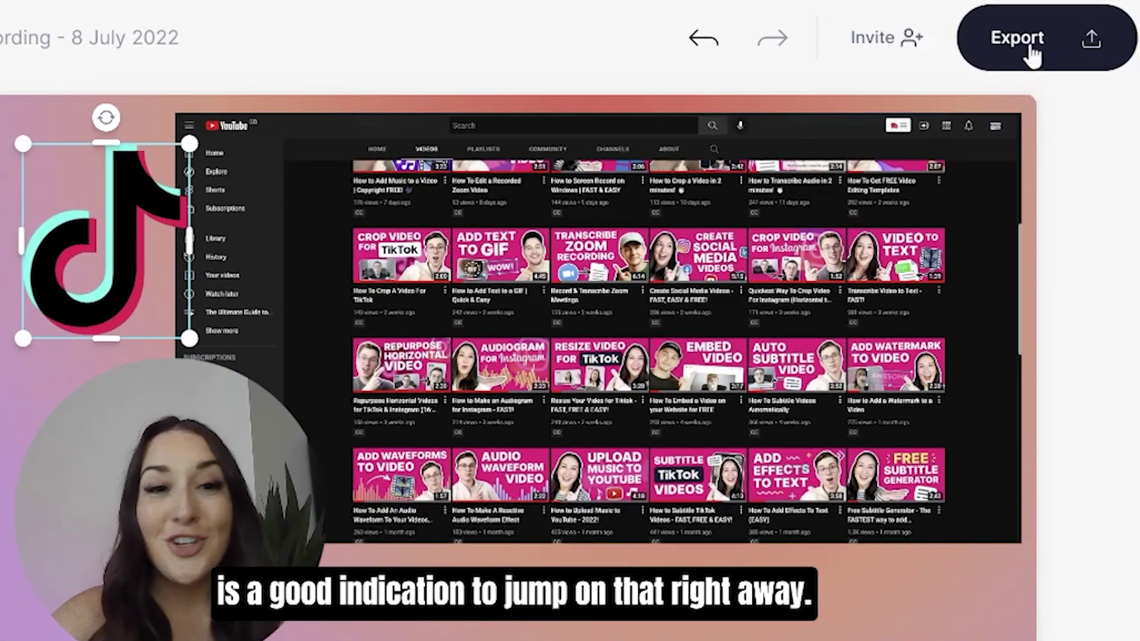
- Export the video and start sharing it by e-mail from the share dialog
left_click(1033, 50)
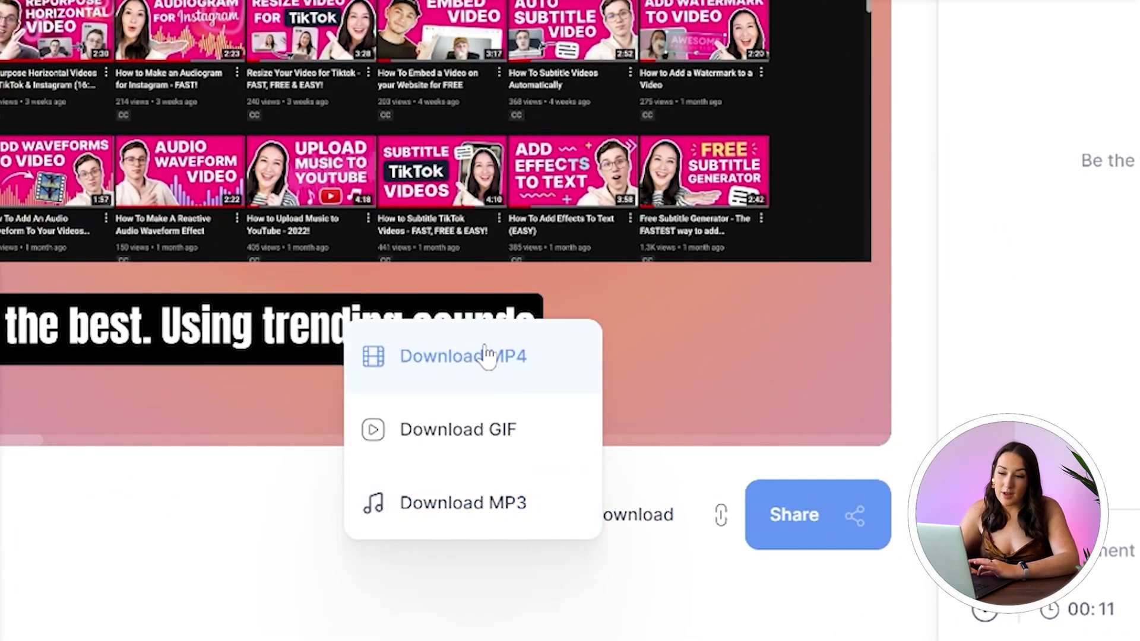
left_click(782, 531)
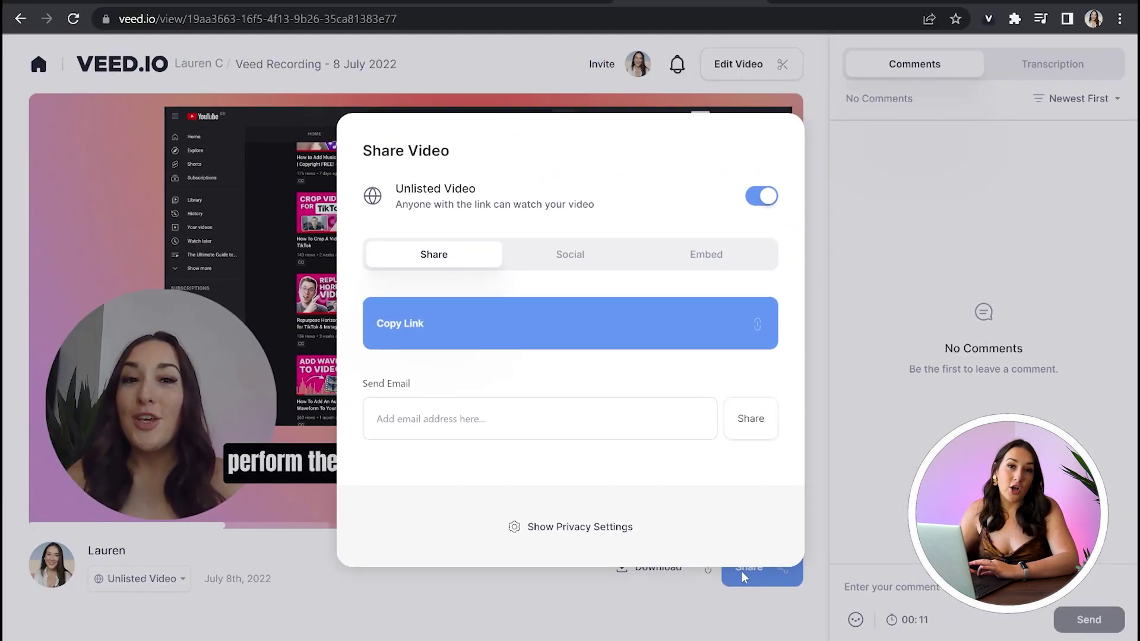
left_click(501, 416)
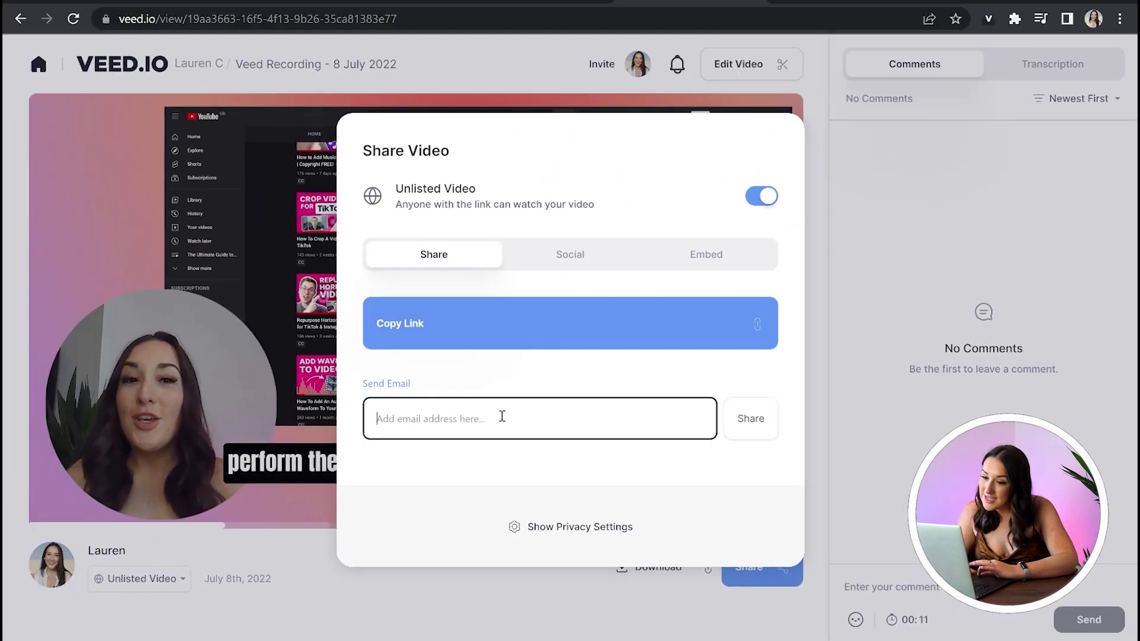
- Review the Social sharing options and the Embed player preview and customisation settings
left_click(564, 255)
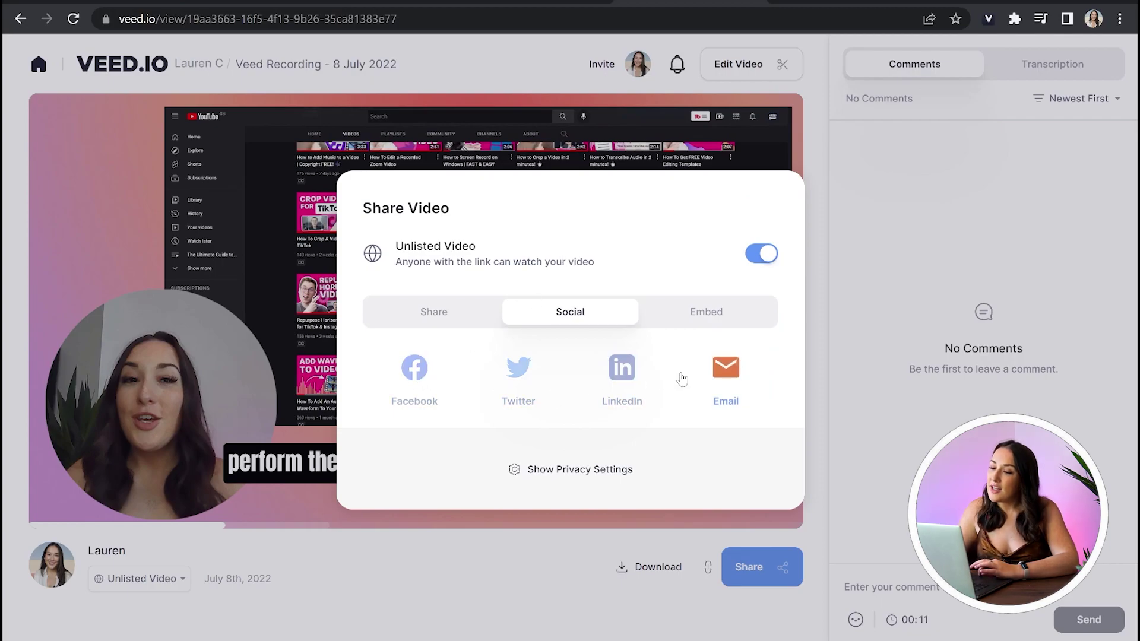
left_click(734, 324)
scroll(638, 504, "down", 5)
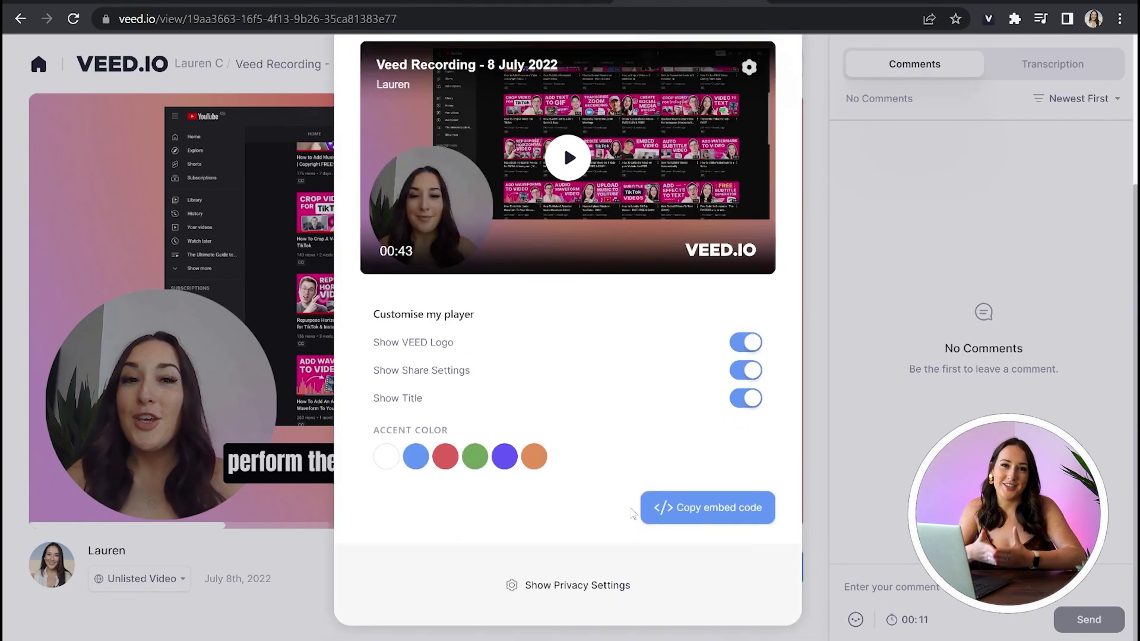